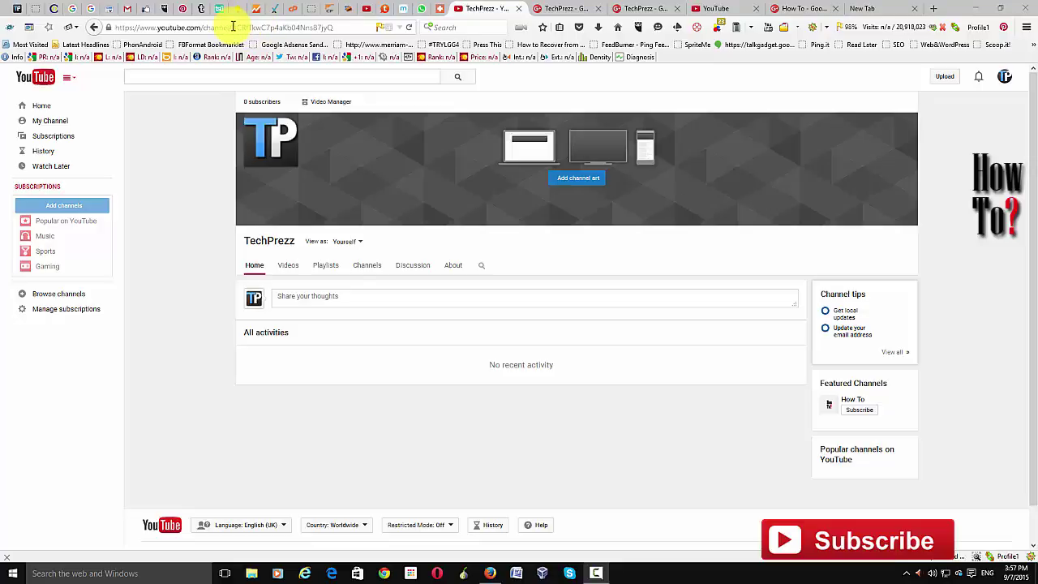
Reload the TechPrezz channel page and go to its account settings from the avatar menu.
click(357, 27)
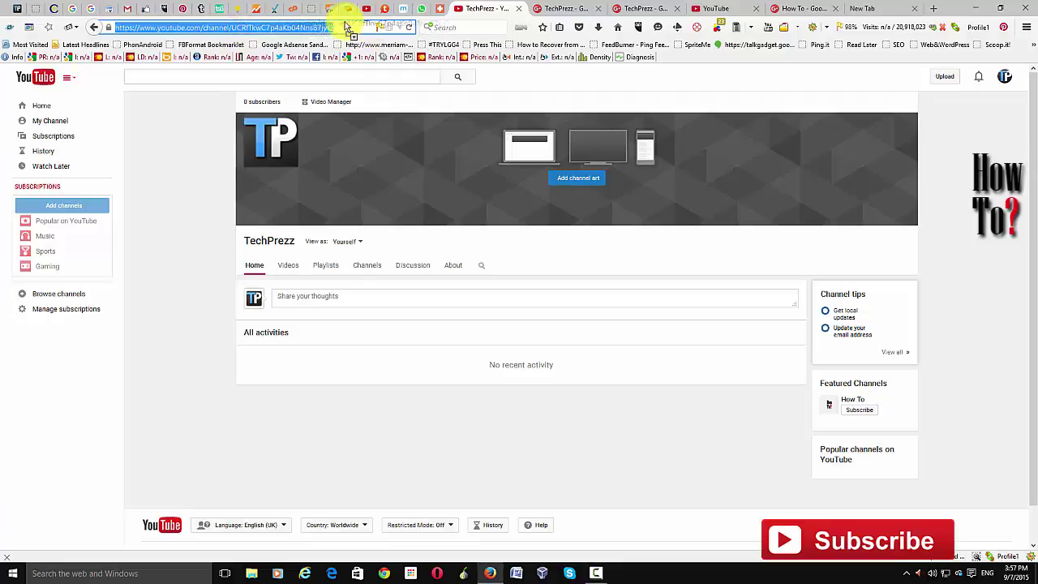
key(Return)
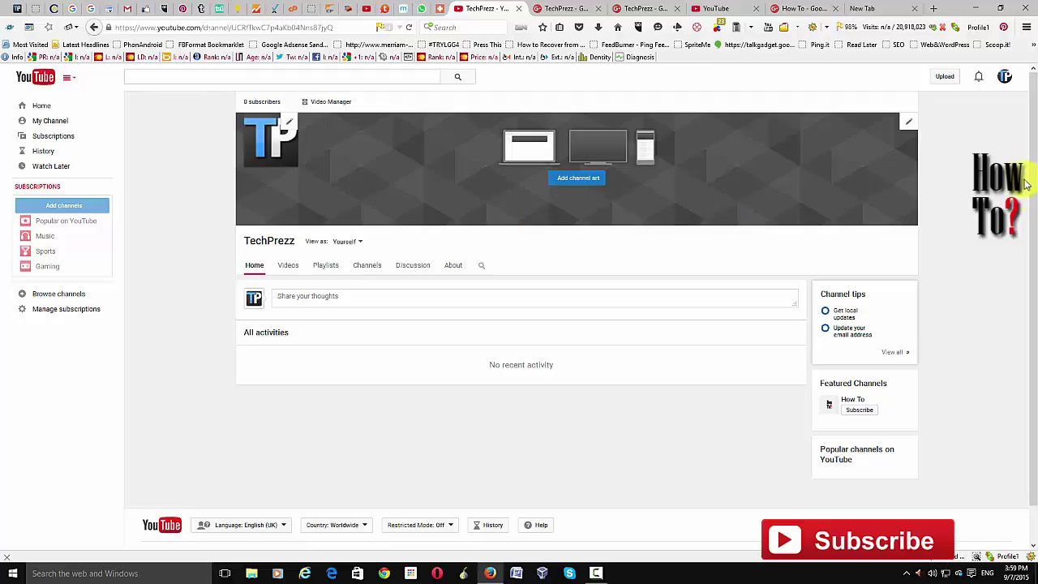
click(1004, 79)
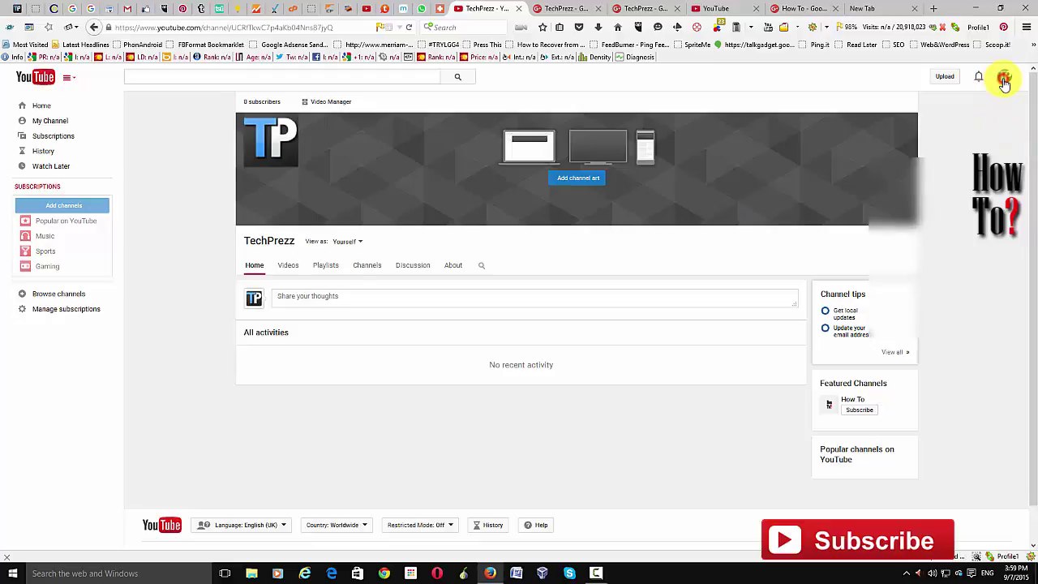
click(979, 145)
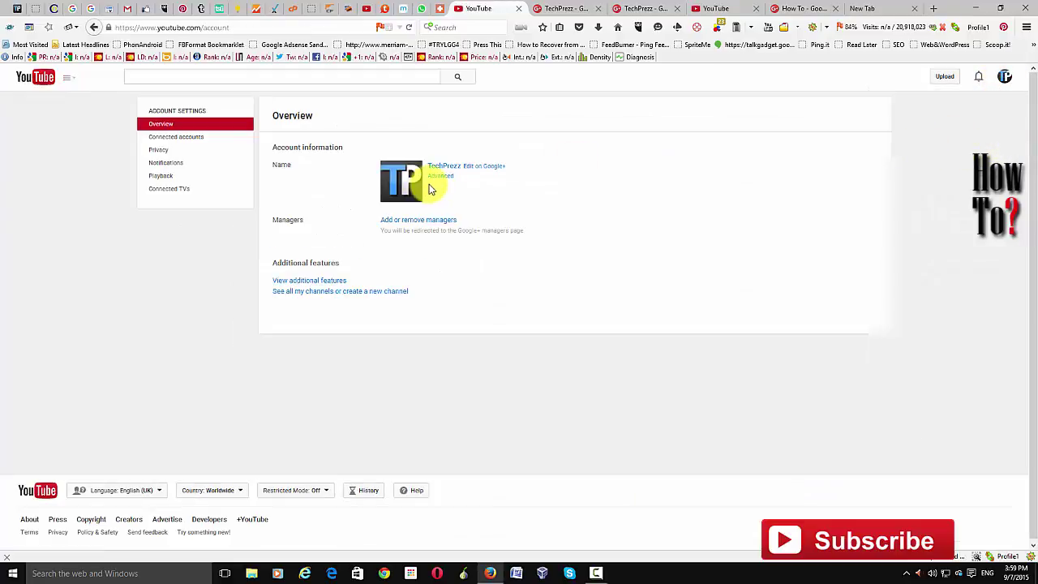
Open Advanced channel settings and highlight the custom URL eligibility message.
click(443, 176)
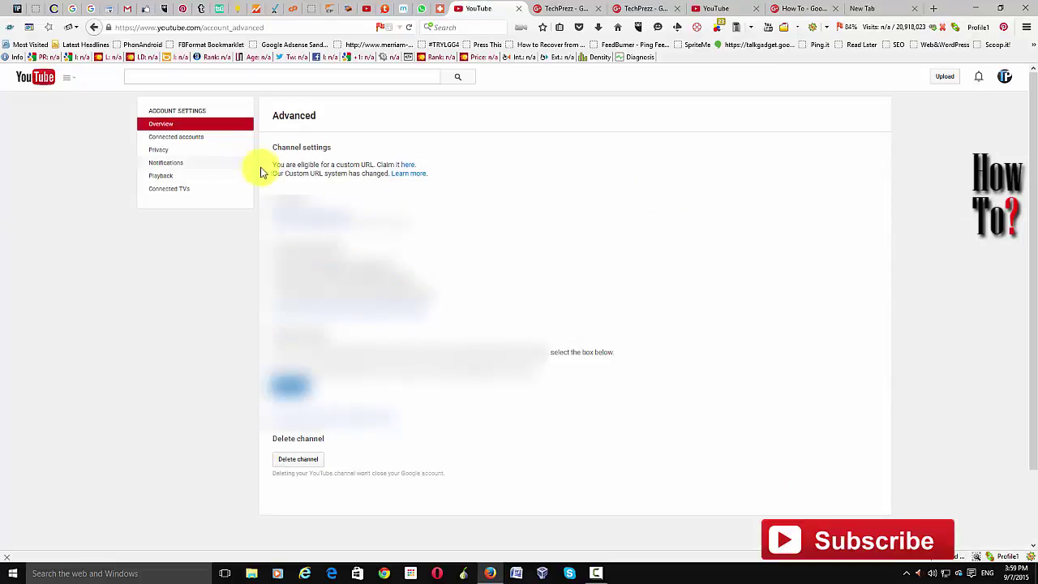
drag(274, 165, 361, 166)
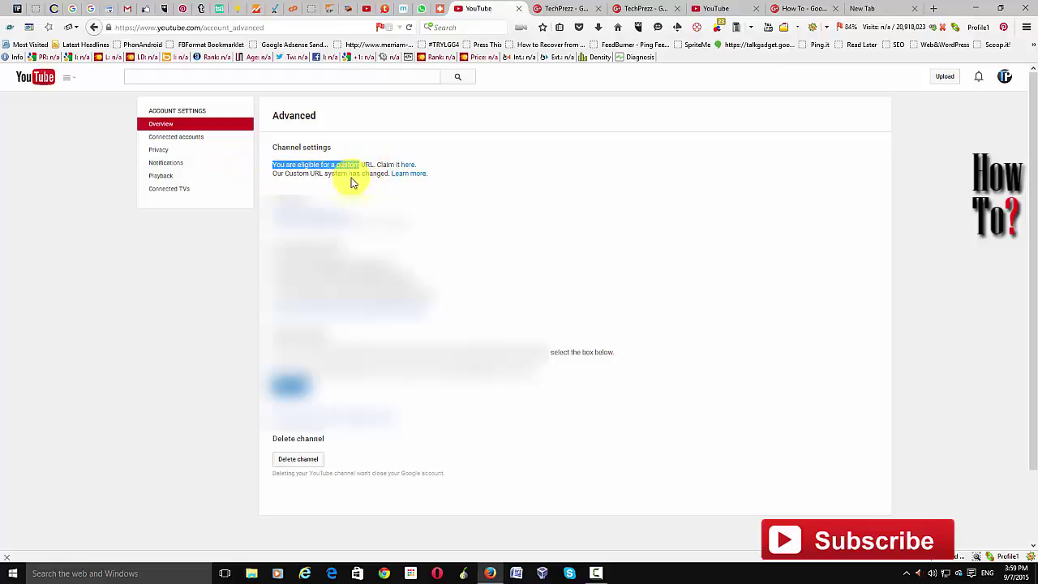
click(348, 176)
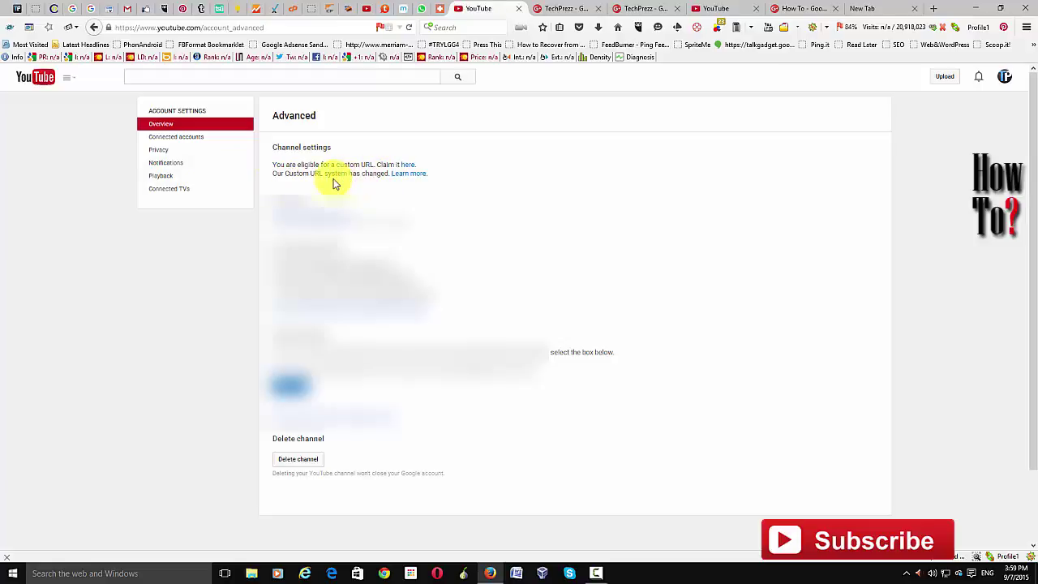
Open the claim link in a new Google+ tab previewing youtube.com/c/Techprezz, closing the duplicate TechPrezz tab.
right_click(410, 170)
click(475, 184)
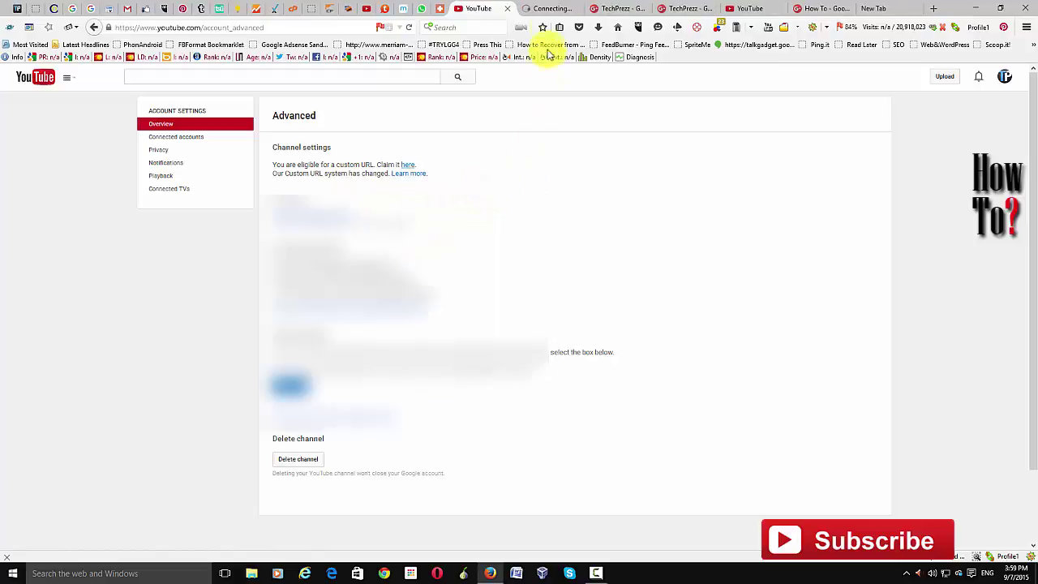
click(549, 7)
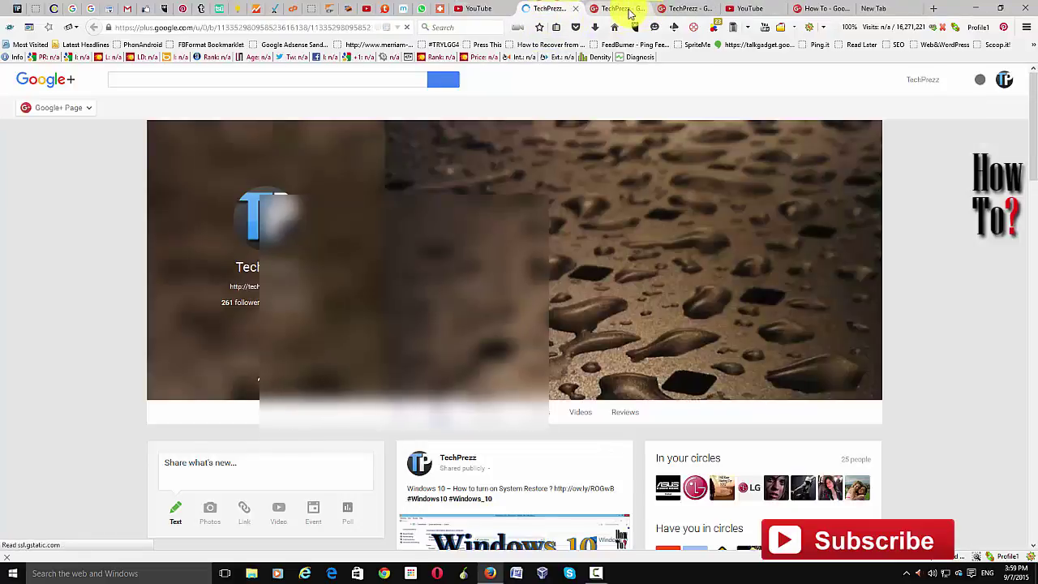
right_click(633, 11)
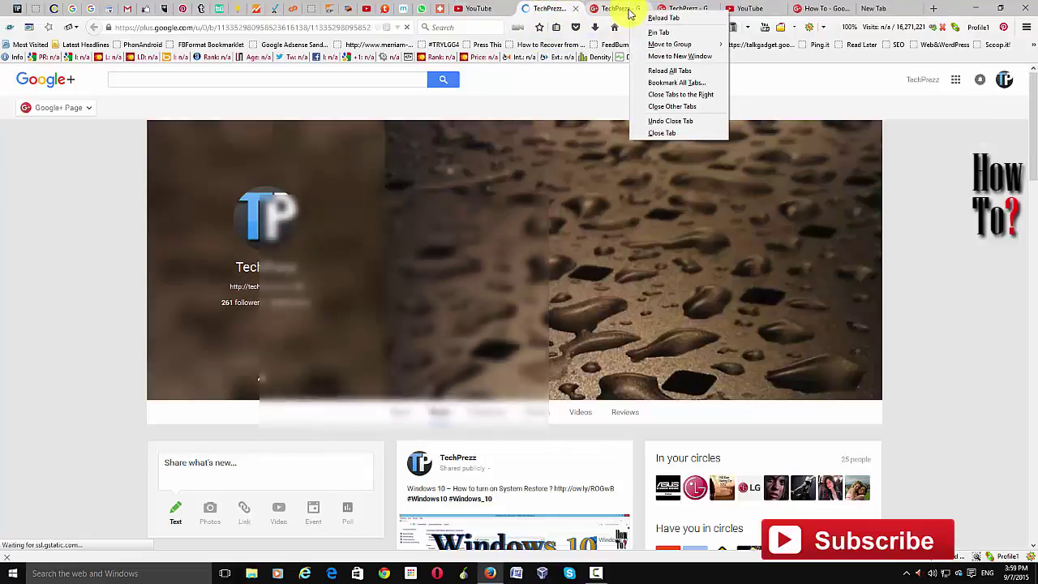
click(672, 132)
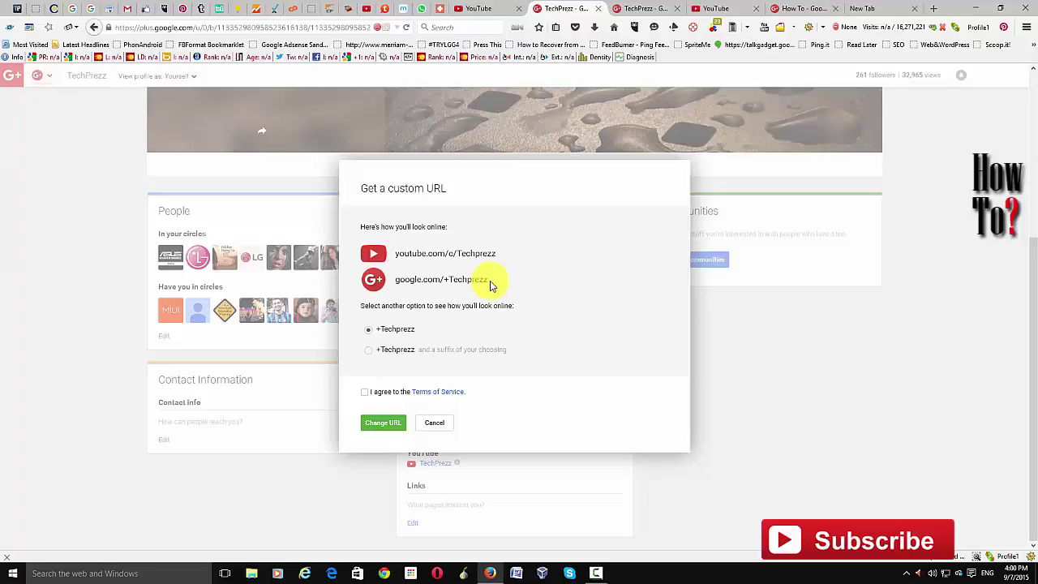
Try the suffix option with 007 added to the custom URL, then cancel without claiming.
click(394, 353)
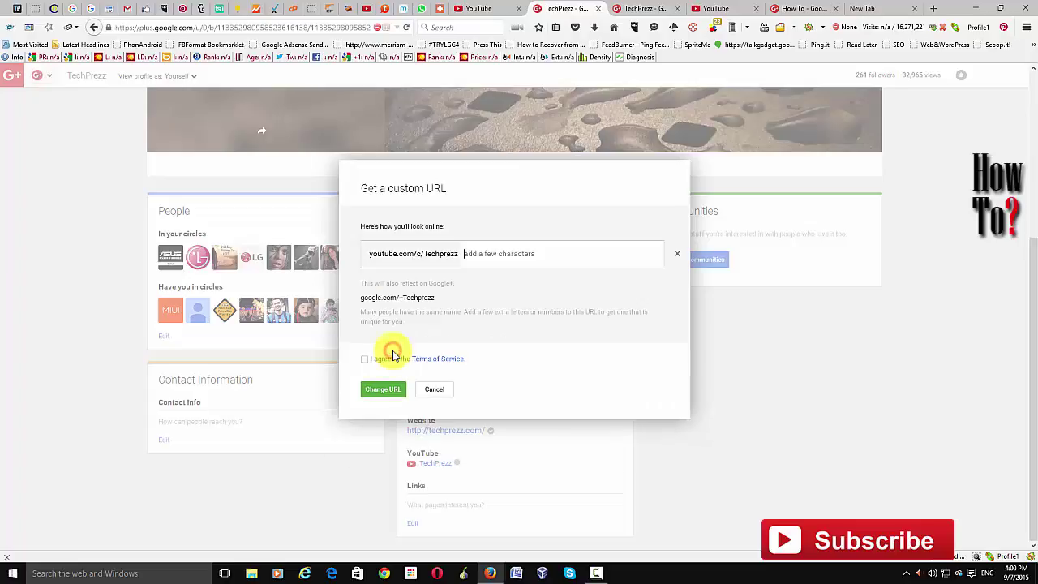
click(496, 258)
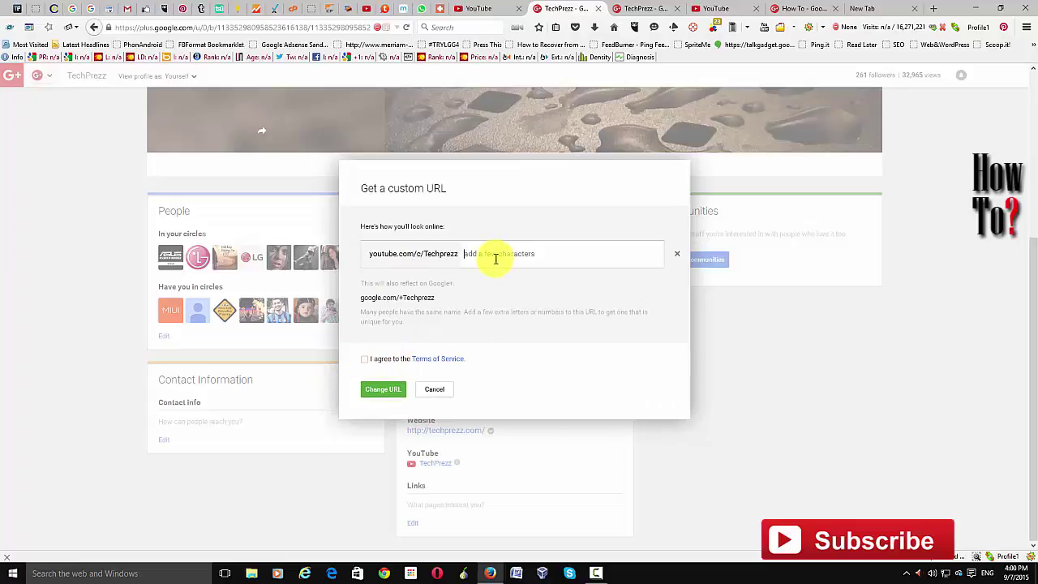
text(00)
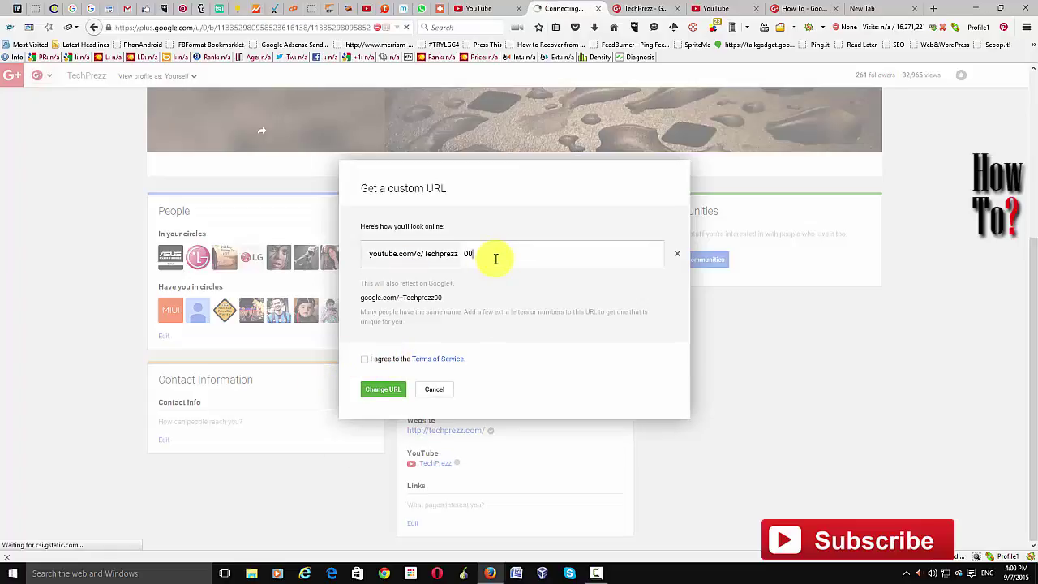
text(7)
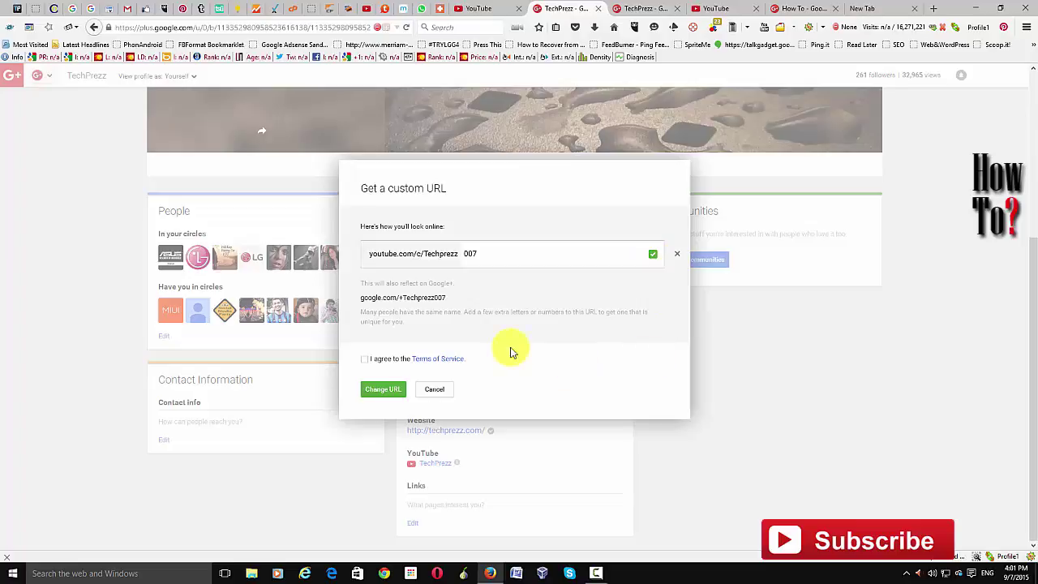
click(434, 389)
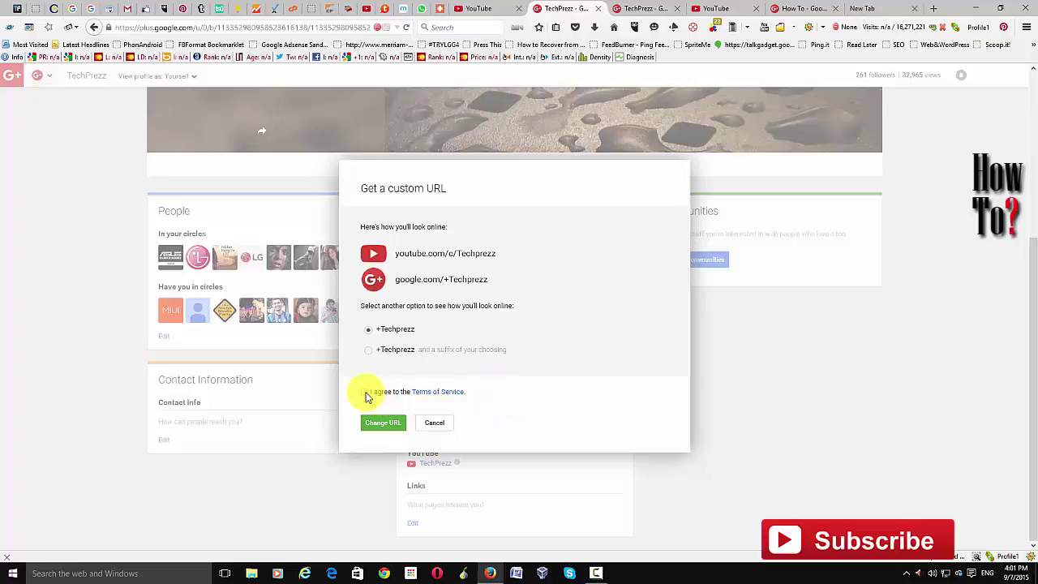
click(436, 423)
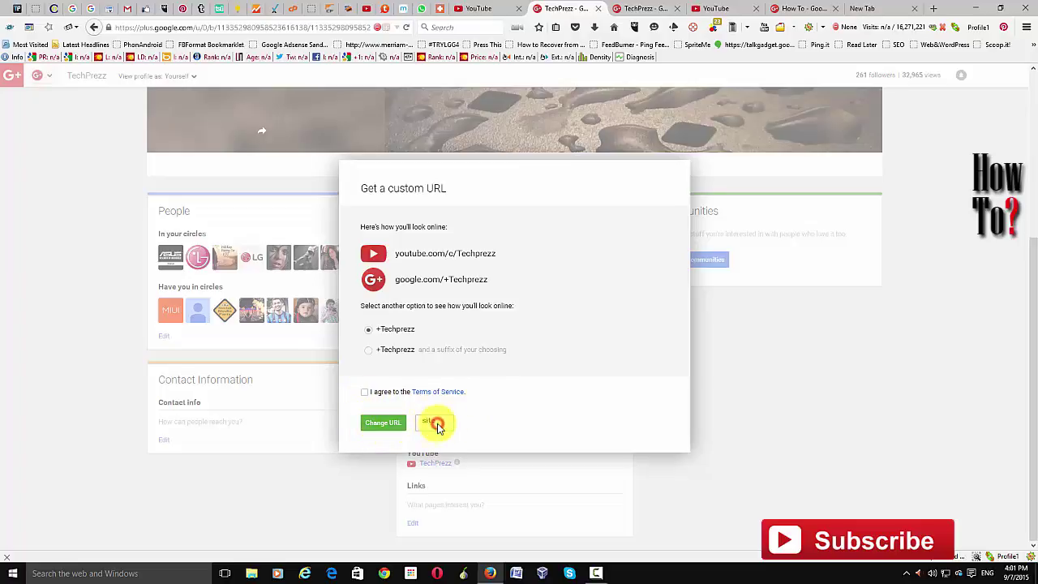
click(832, 413)
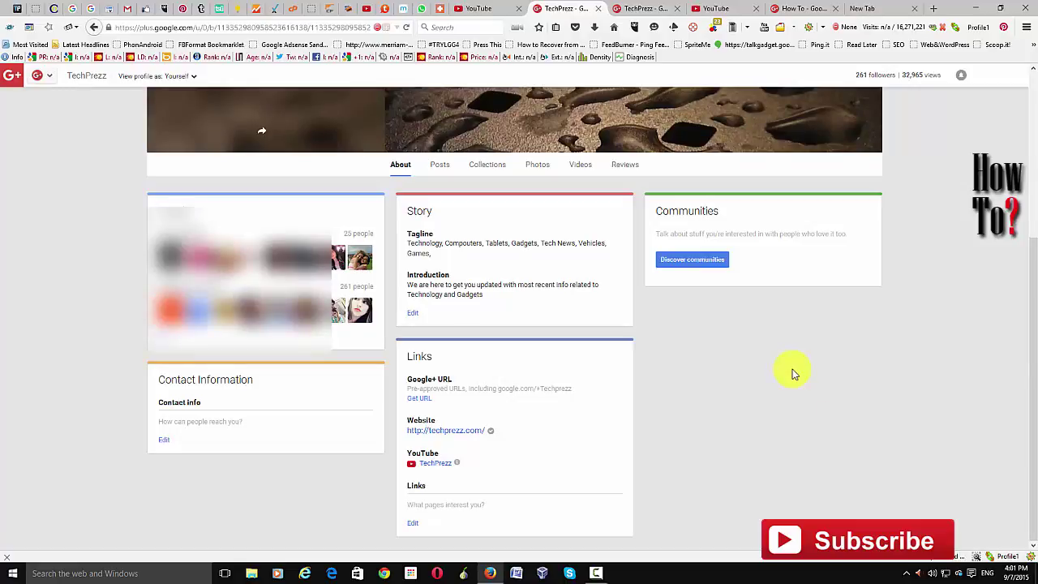
Switch to the How To Google+ page and start linking its Tumblr website.
click(778, 8)
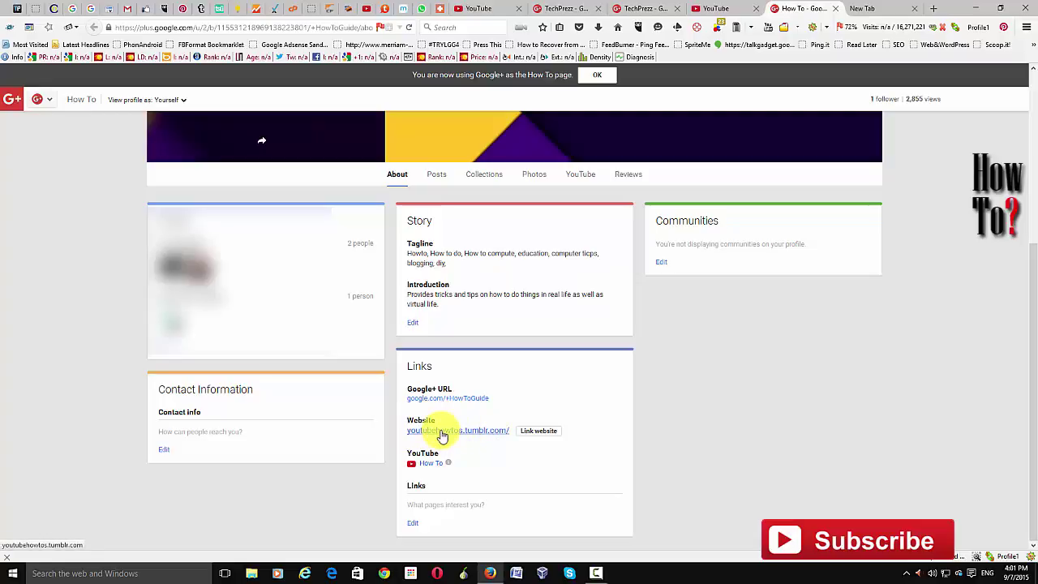
click(542, 432)
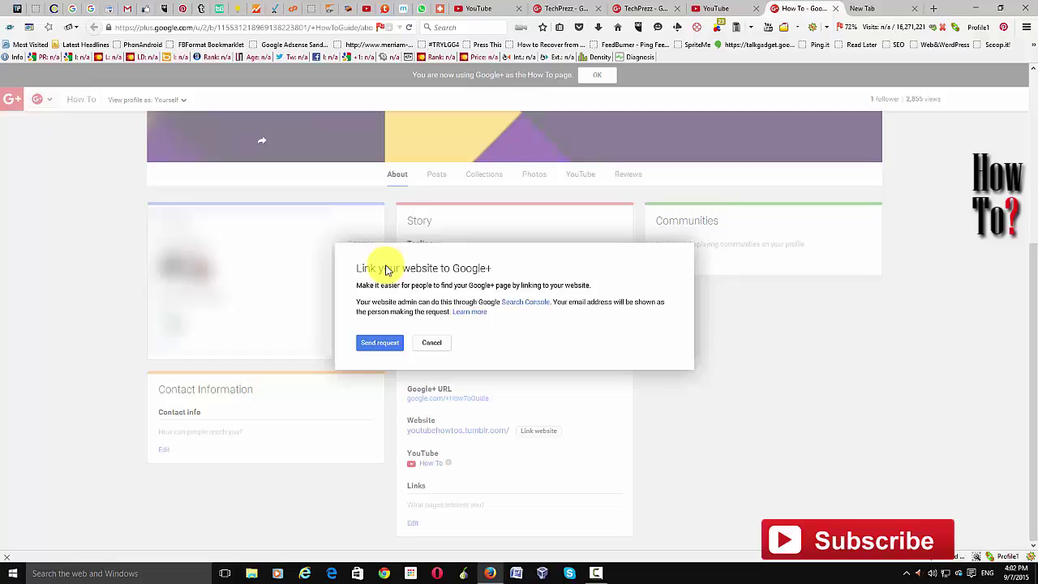
click(104, 8)
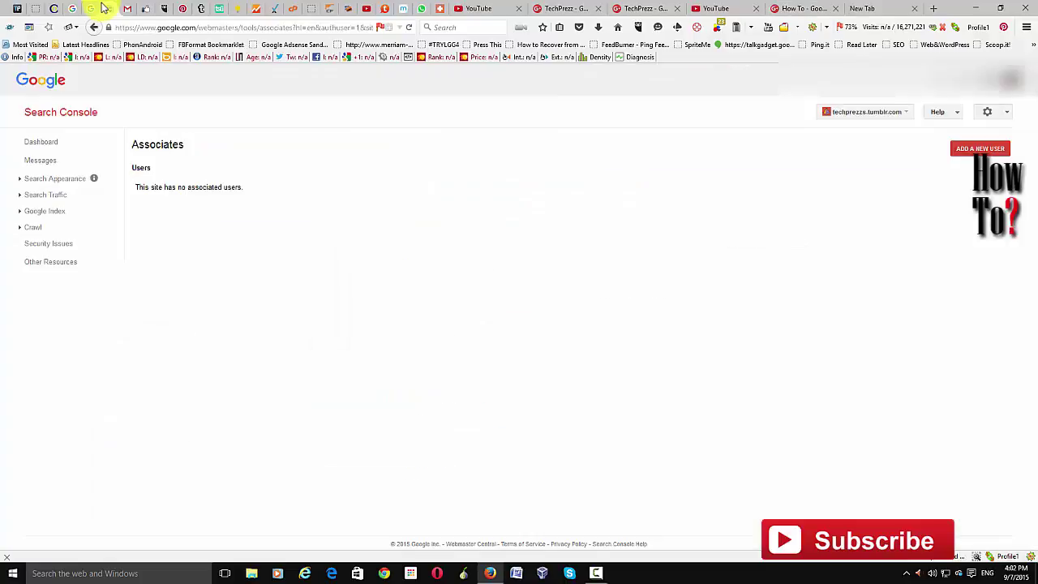
click(61, 118)
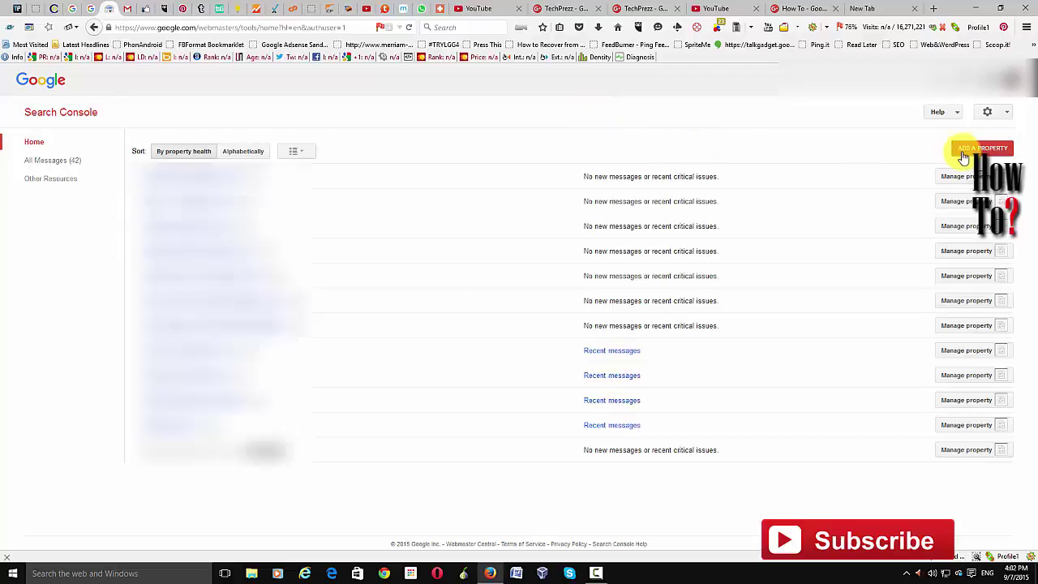
click(981, 148)
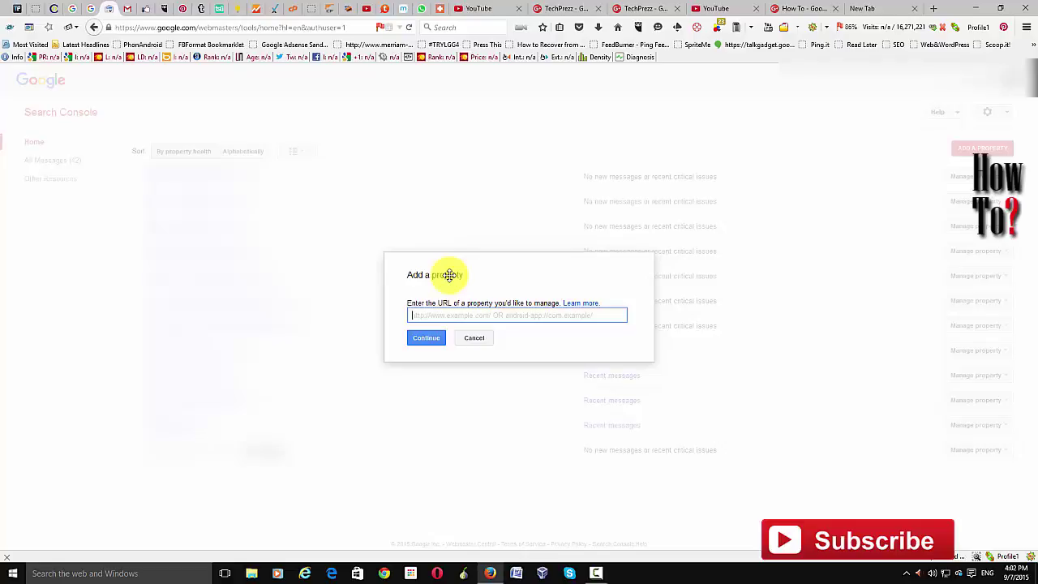
click(803, 8)
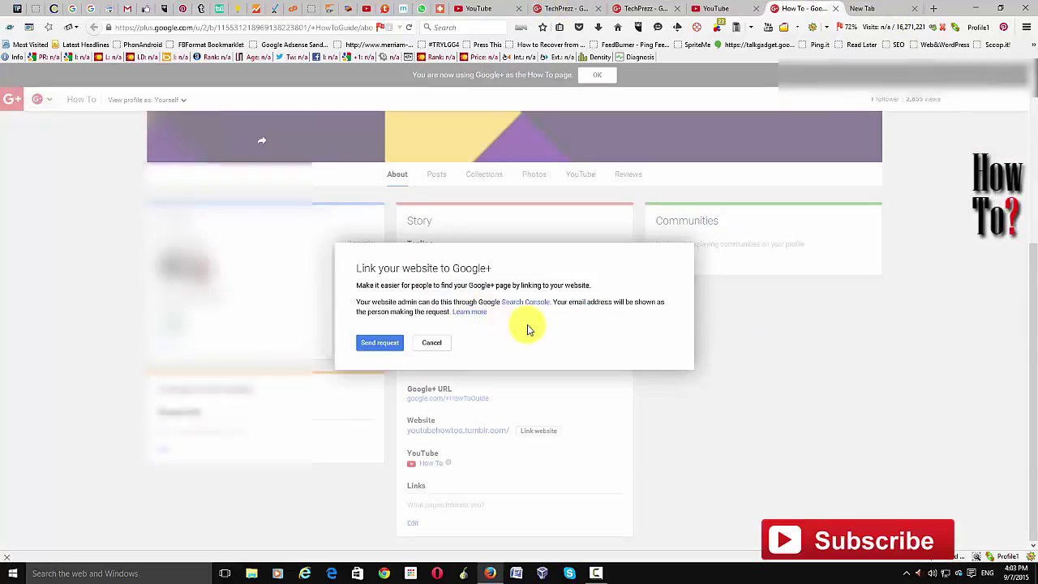
Send the How To page's website link request, then cancel the Link your website dialog.
click(382, 344)
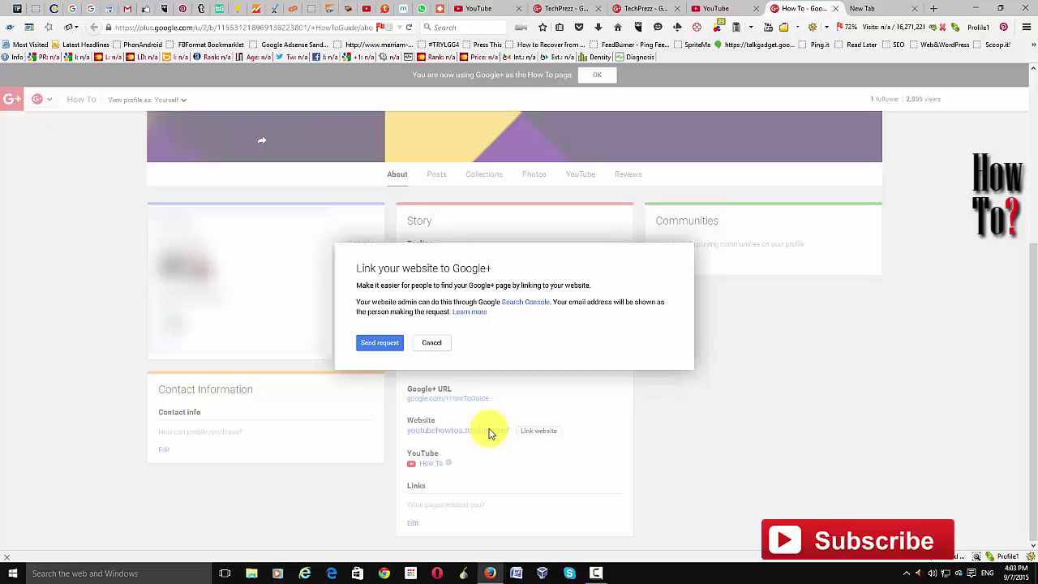
click(431, 342)
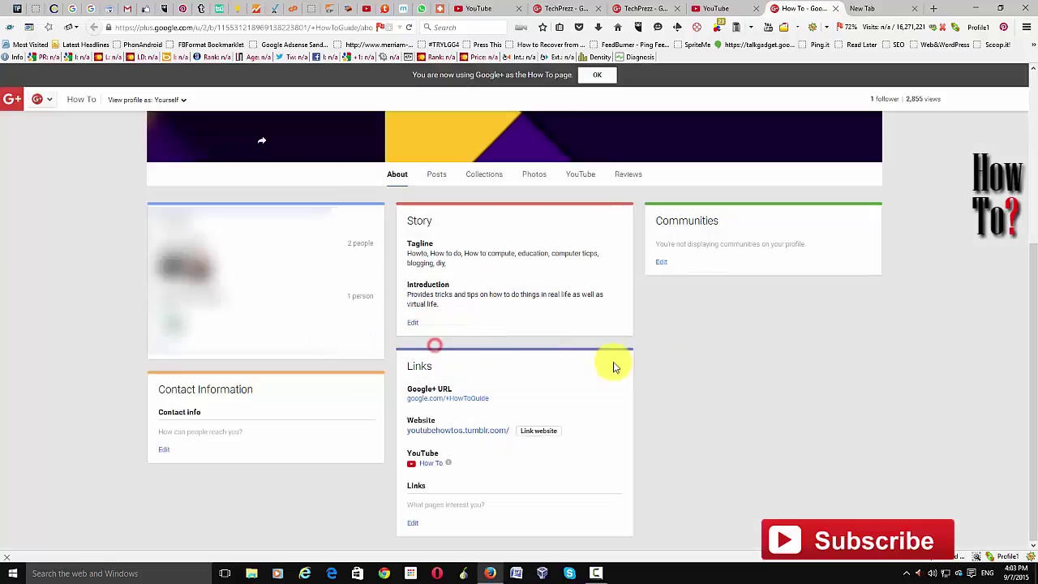
Return to TechPrezz, reopen Get URL for +Techprezz, and tick the Terms of Service agreement.
click(554, 7)
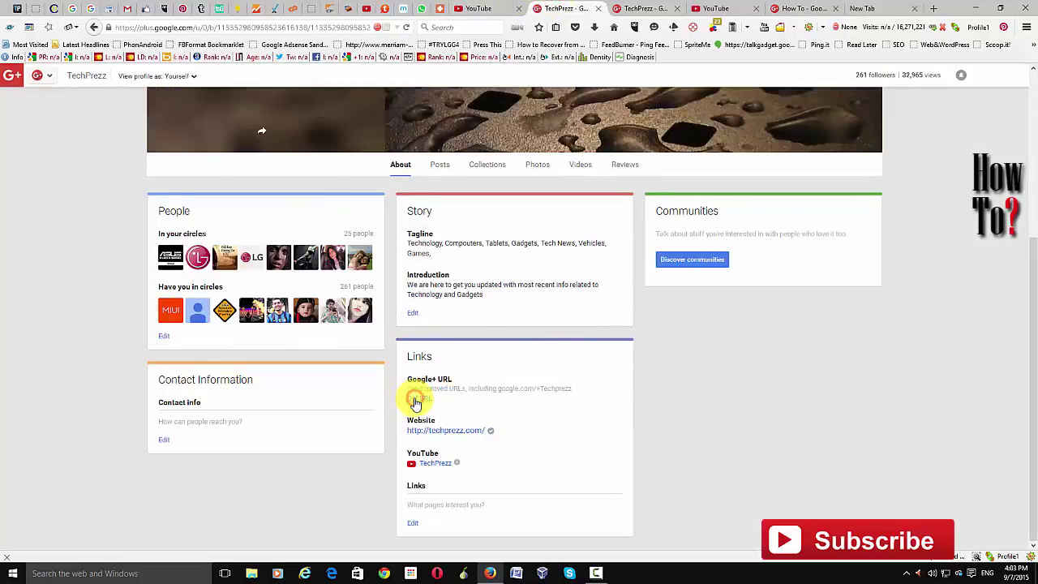
click(413, 397)
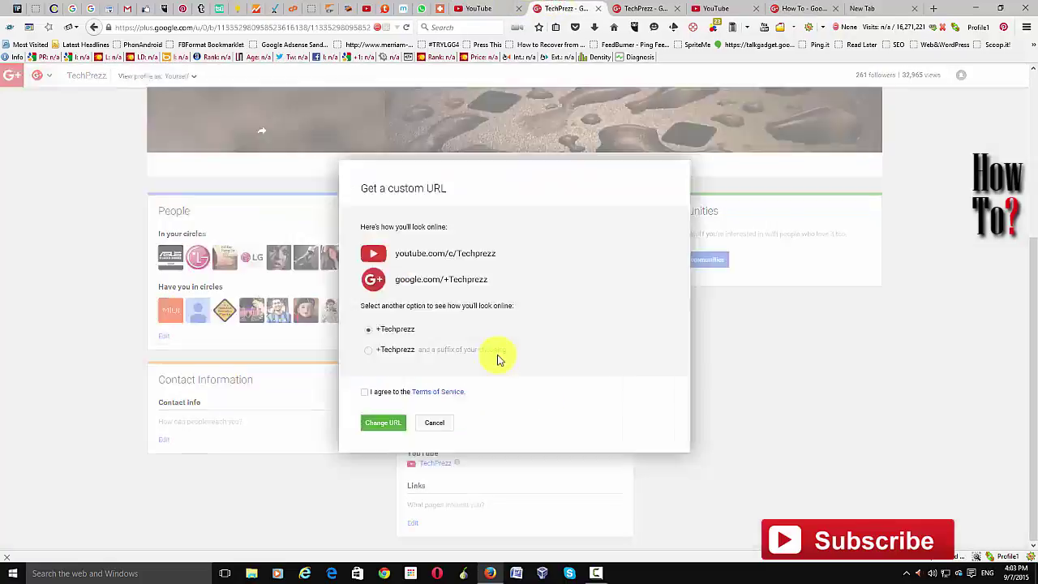
click(366, 392)
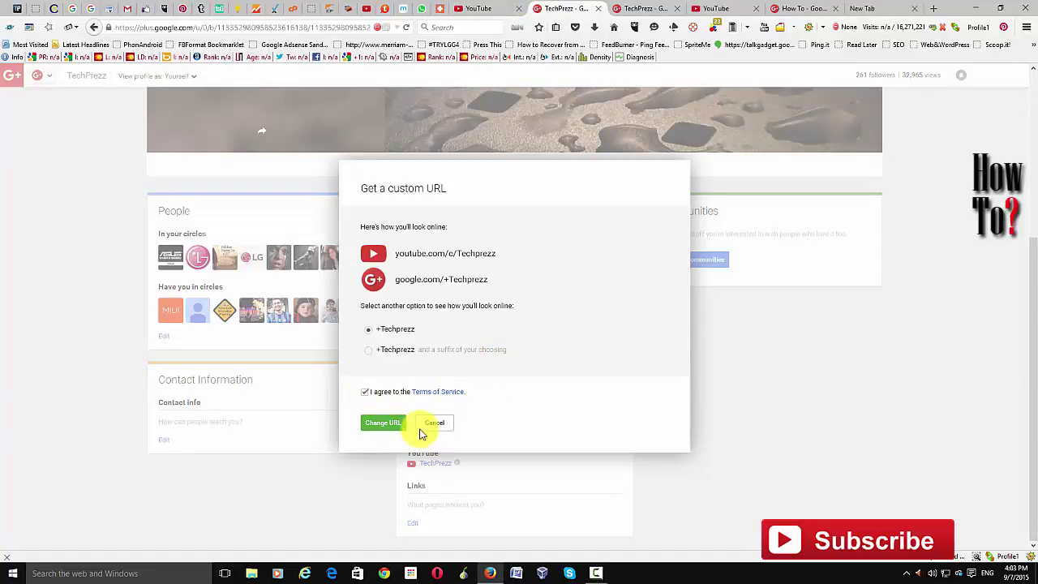